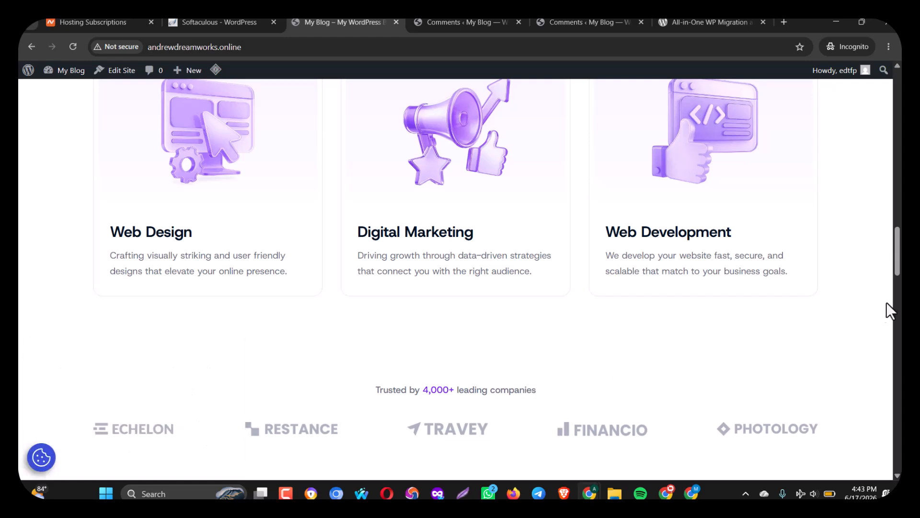
# Close both open Comments pages of My Blog, leaving the blog's home page in view.
pyautogui.moveTo(897, 254); pyautogui.dragTo(900, 106)
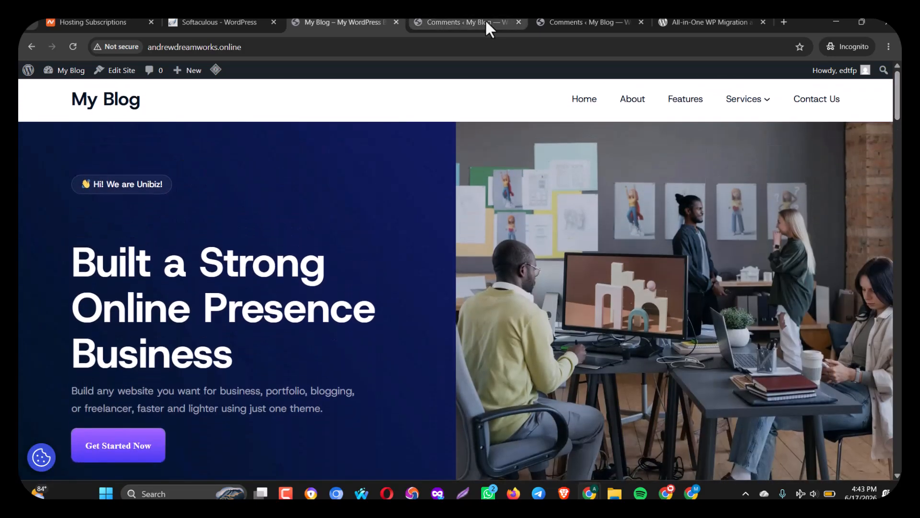
pyautogui.click(517, 22)
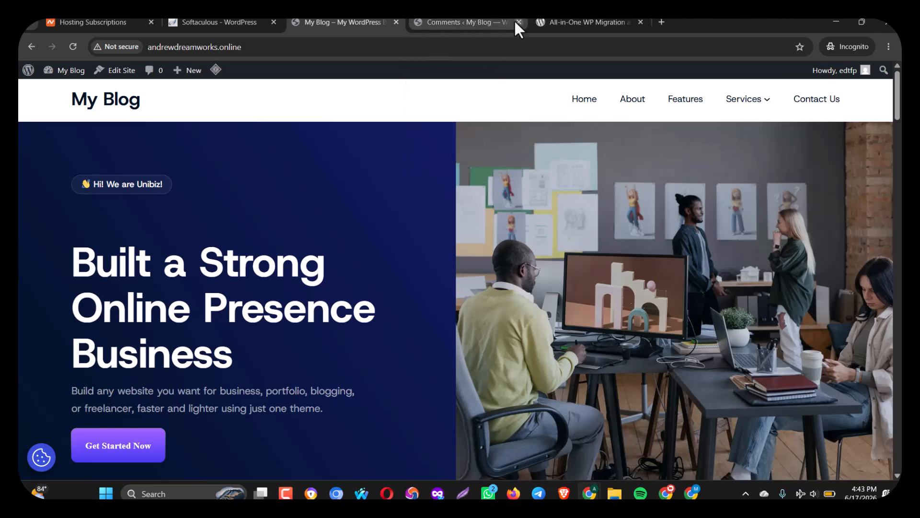
pyautogui.click(518, 22)
# Look through the All-in-One WP Migration and Backup plugin's description and details on WordPress.org.
pyautogui.click(474, 22)
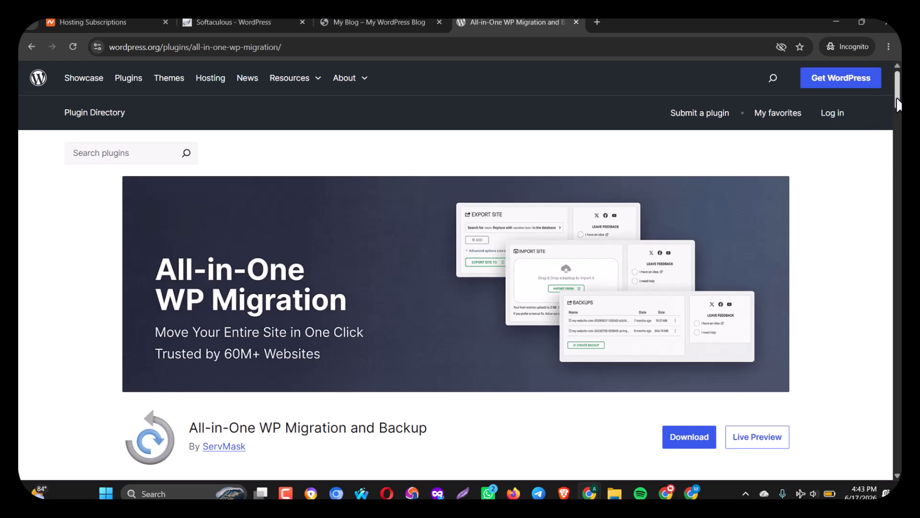
pyautogui.scroll(-5, 895, 101)
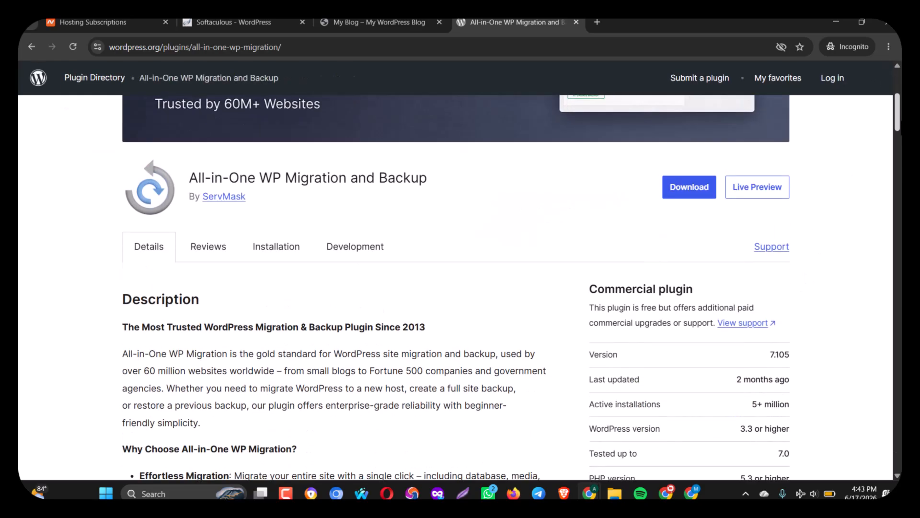
pyautogui.scroll(-13, 456, 288)
pyautogui.scroll(20, 456, 287)
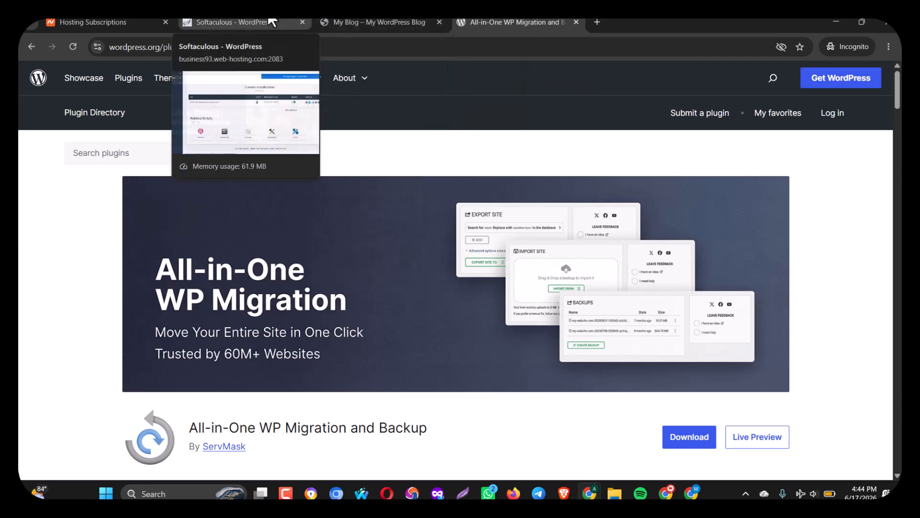
# Go to the My Blog admin dashboard and open its list of installed plugins.
pyautogui.click(404, 21)
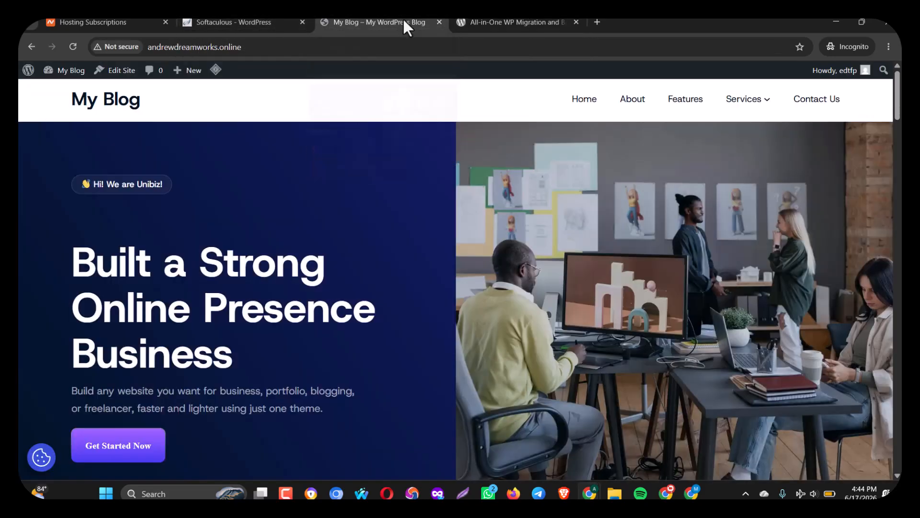
pyautogui.click(258, 22)
pyautogui.click(377, 22)
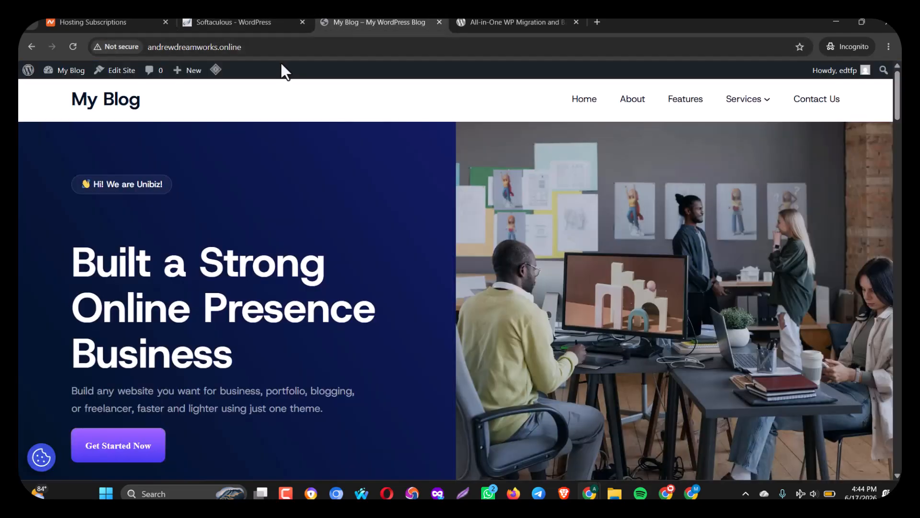
pyautogui.moveTo(53, 72)
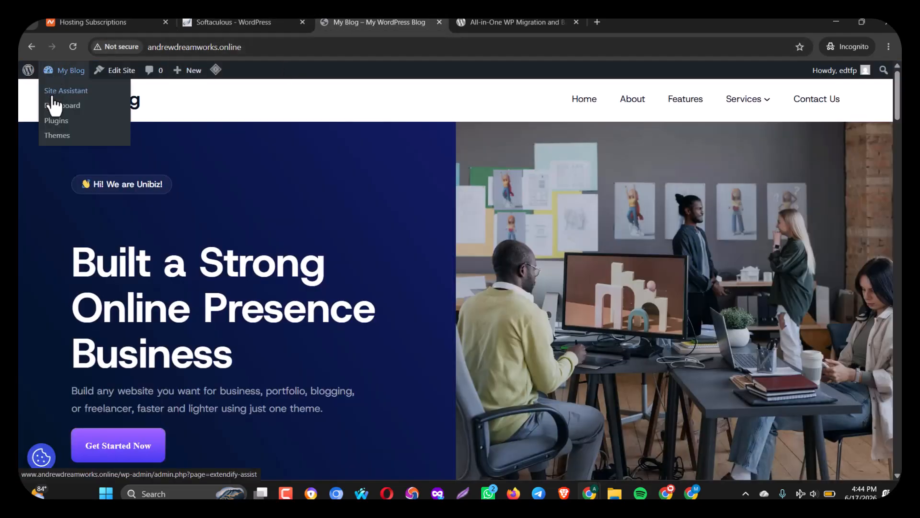
pyautogui.click(57, 106)
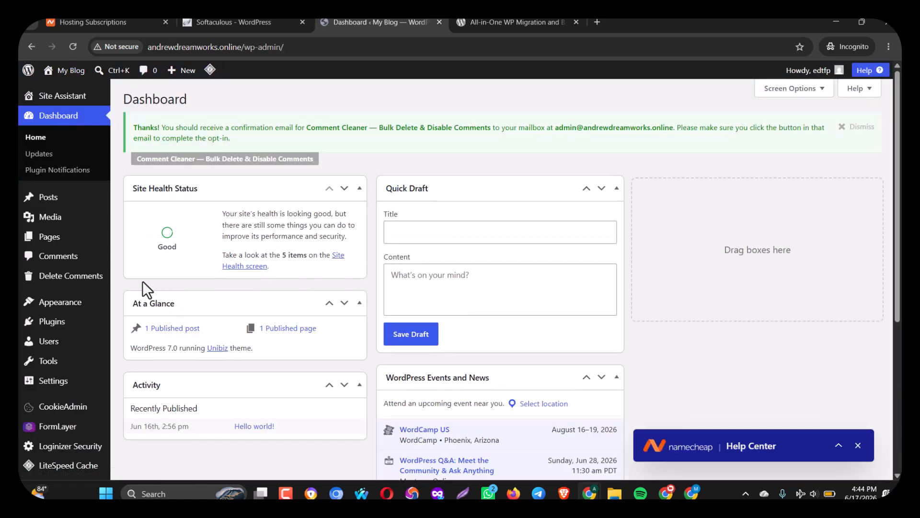
pyautogui.moveTo(72, 326)
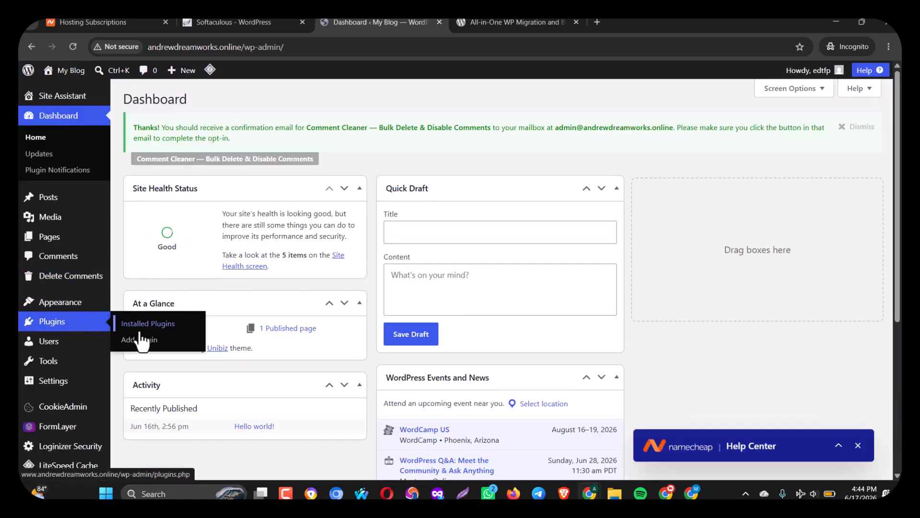
pyautogui.click(157, 331)
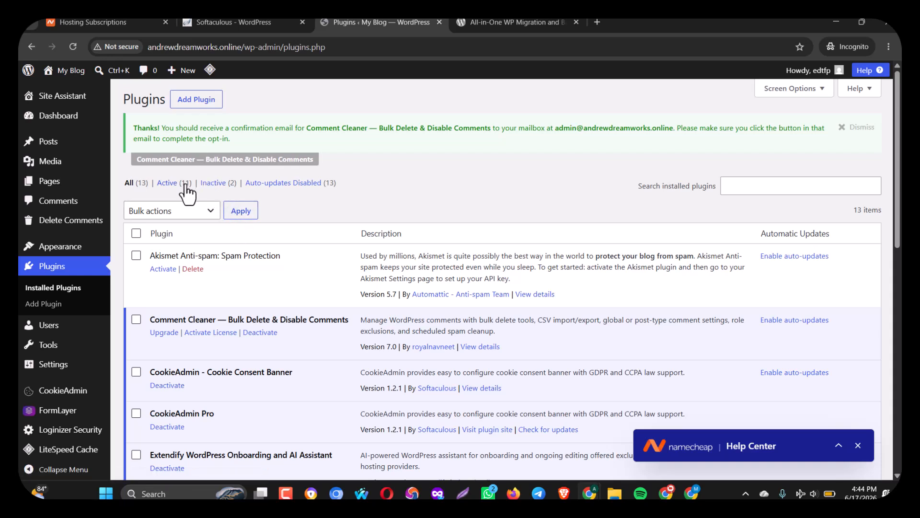
# Start adding a new plugin and dismiss the Comment Cleaner confirmation notice.
pyautogui.click(196, 102)
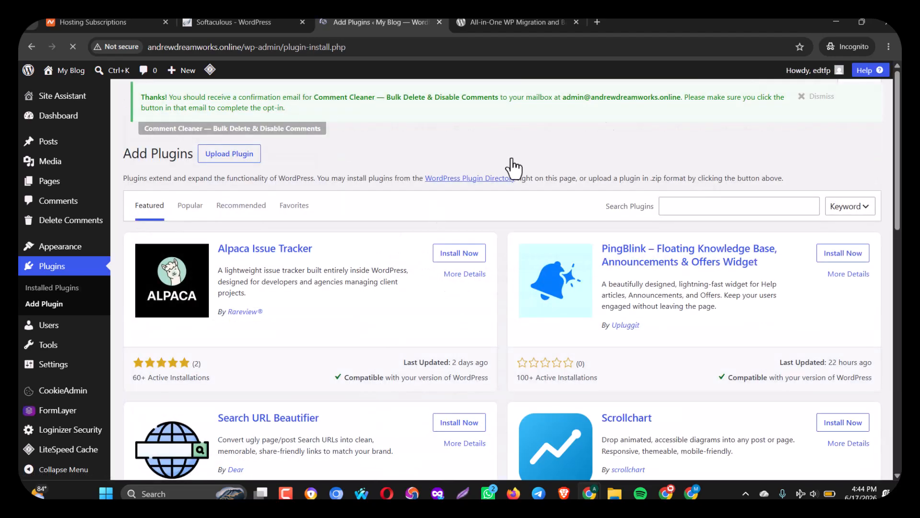
pyautogui.click(803, 125)
pyautogui.click(760, 149)
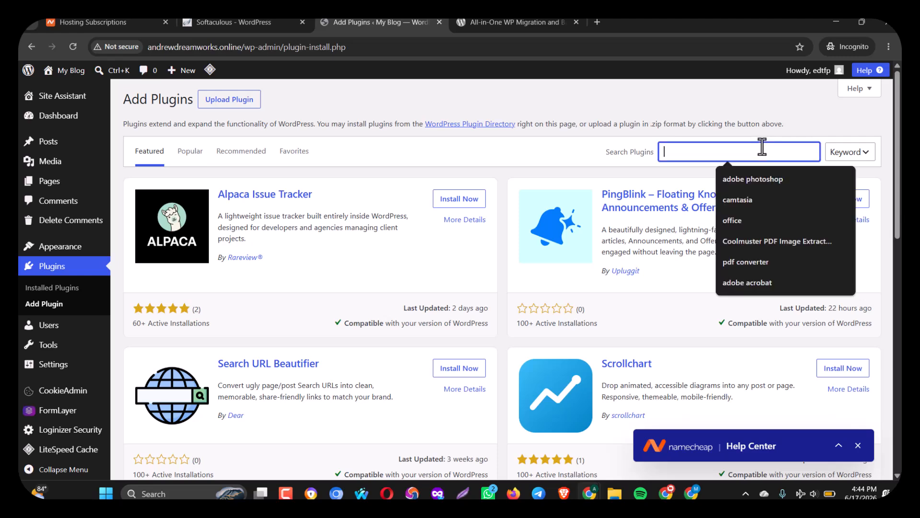
# Copy the plugin name "All-in-One WP Migration and Backup" from its WordPress.org page and search for it in Add Plugins.
pyautogui.click(491, 21)
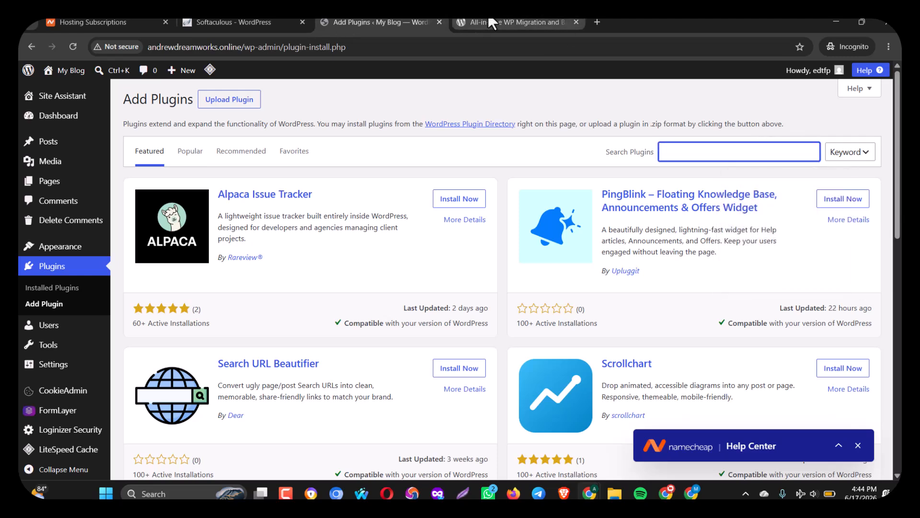
pyautogui.click(489, 20)
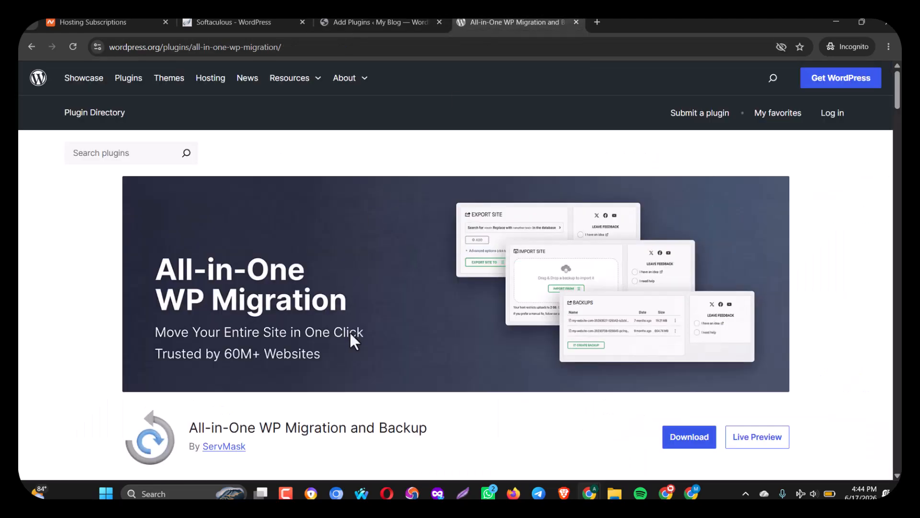
pyautogui.moveTo(428, 429); pyautogui.dragTo(185, 432)
pyautogui.hotkey('ctrl', 'c')
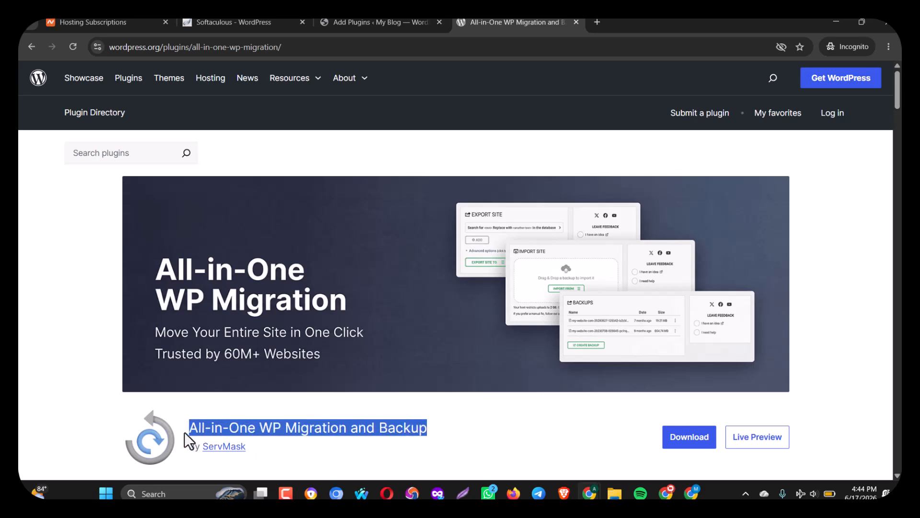
pyautogui.click(383, 22)
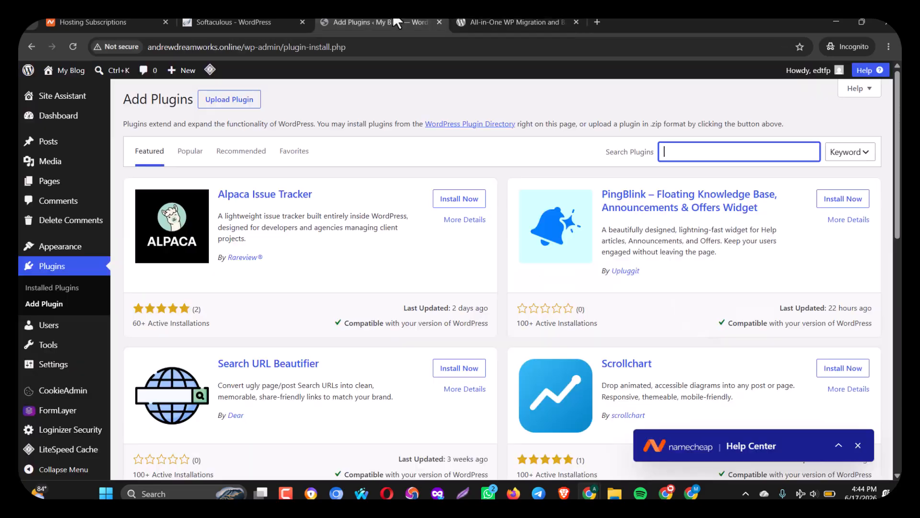
pyautogui.click(701, 150)
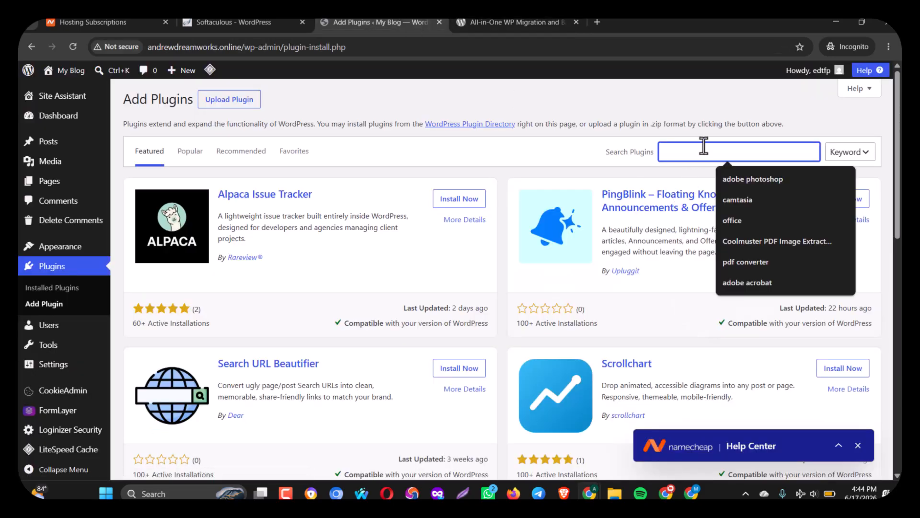
pyautogui.hotkey('ctrl', 'v')
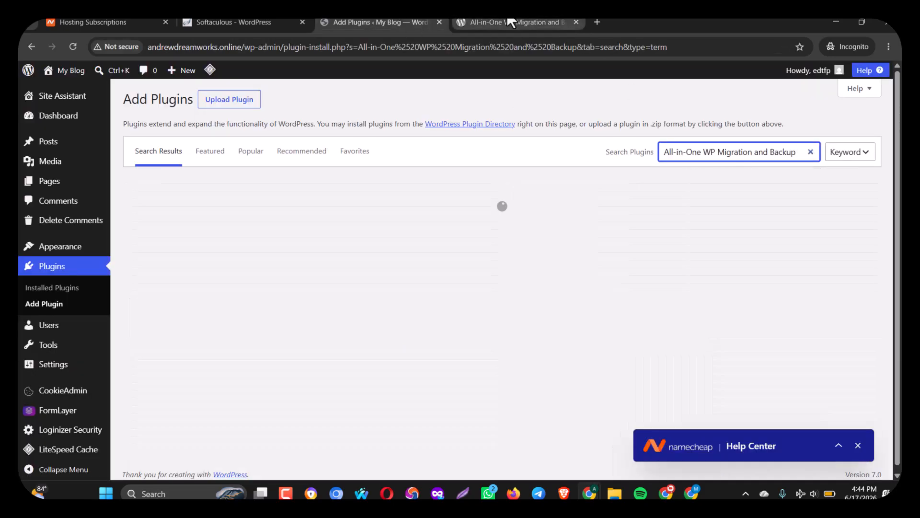
# Install and activate the All-in-One WP Migration and Backup plugin by ServMask.
pyautogui.click(510, 22)
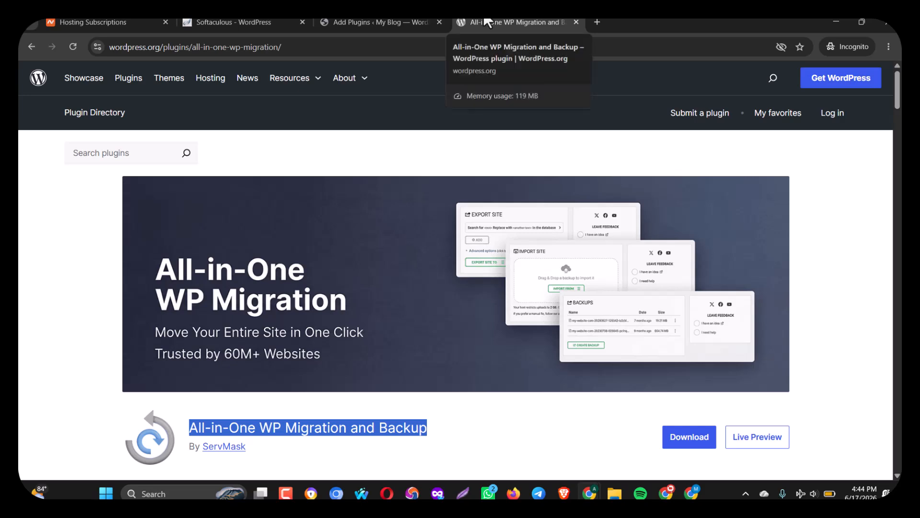
pyautogui.click(407, 19)
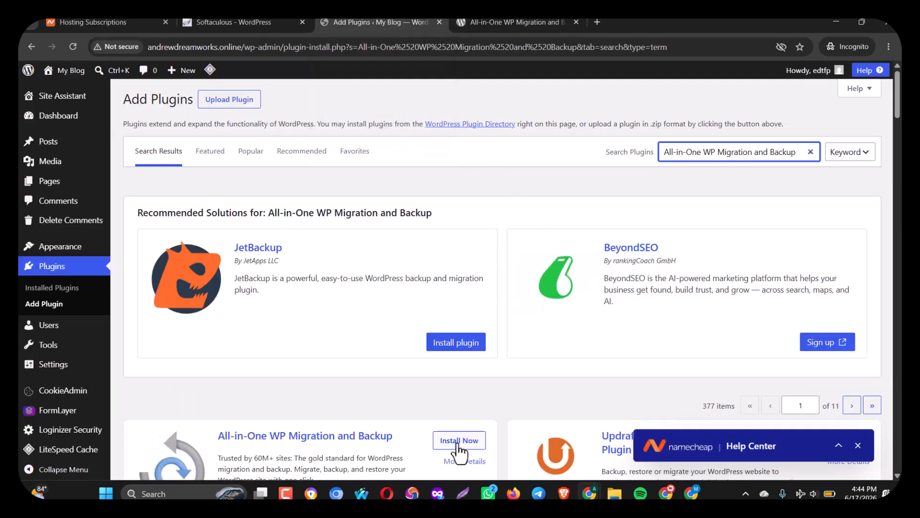
pyautogui.scroll(-5, 901, 99)
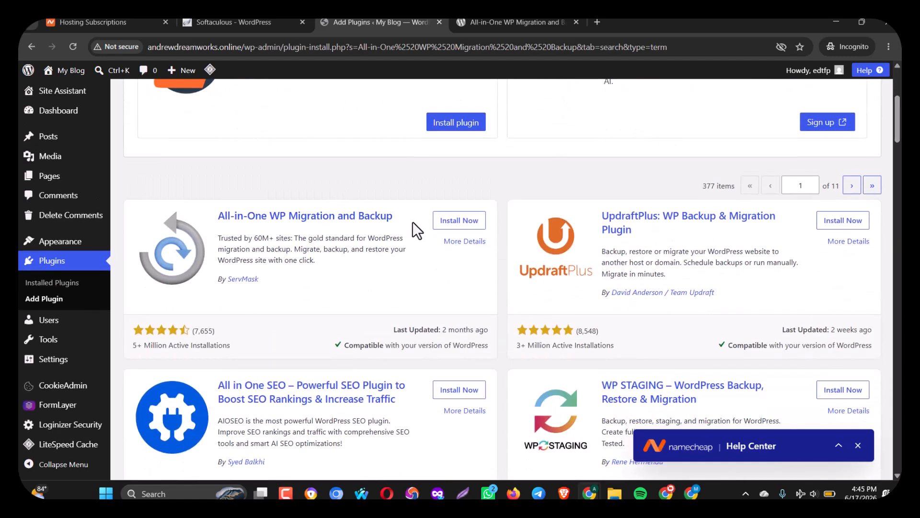
pyautogui.click(471, 229)
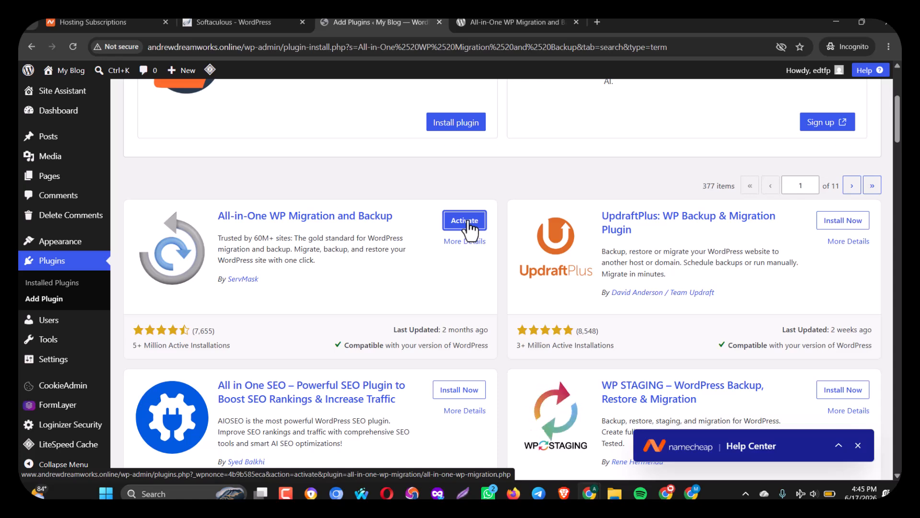
pyautogui.click(465, 221)
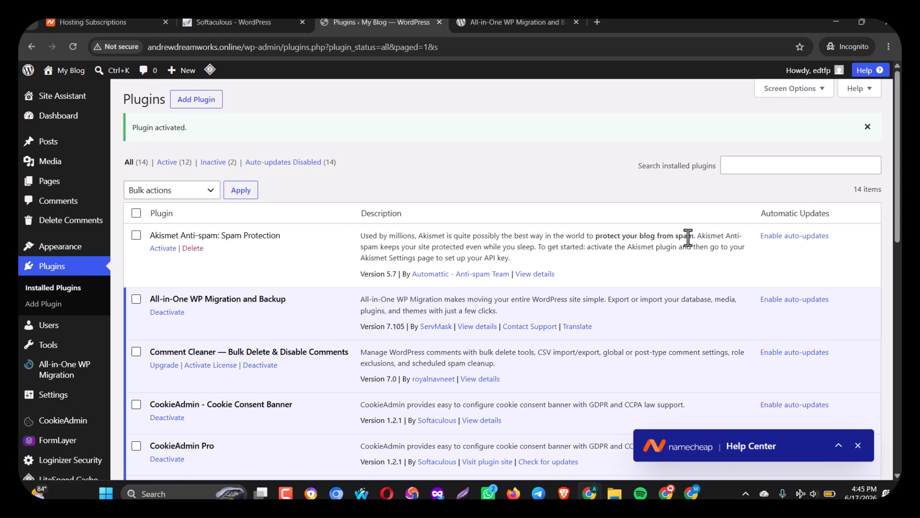
# Export the whole site to a file with All-in-One WP Migration.
pyautogui.moveTo(901, 158); pyautogui.dragTo(901, 207)
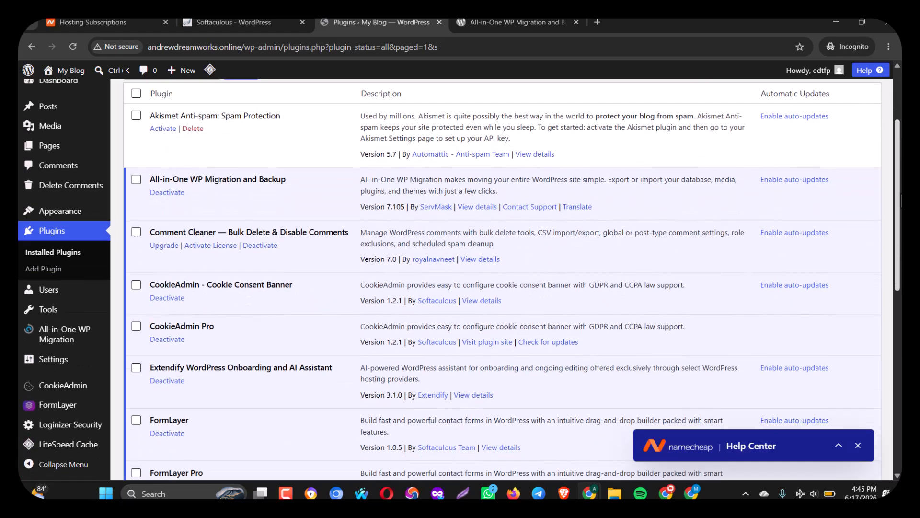
pyautogui.moveTo(74, 340)
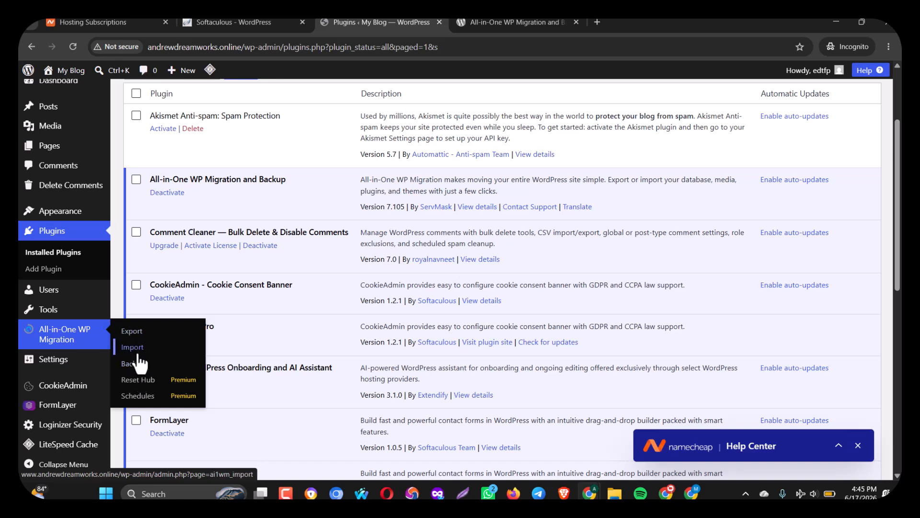
pyautogui.click(135, 329)
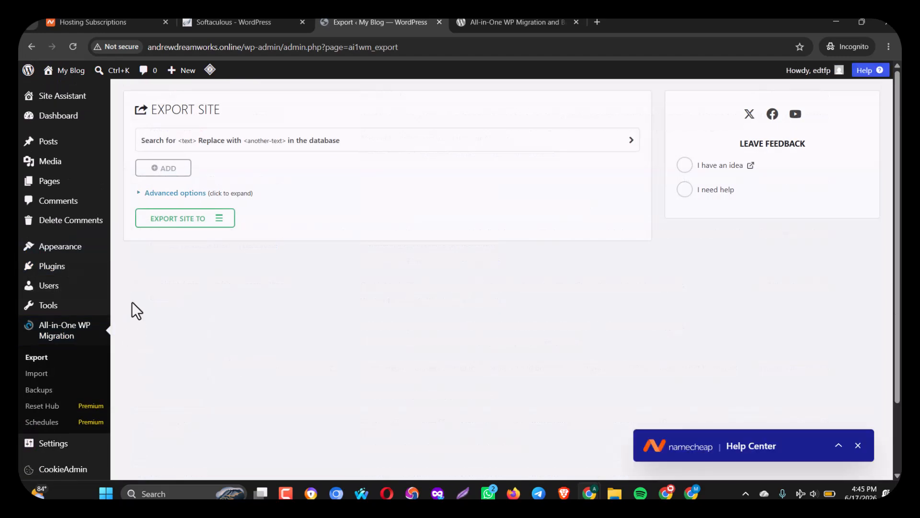
pyautogui.click(218, 219)
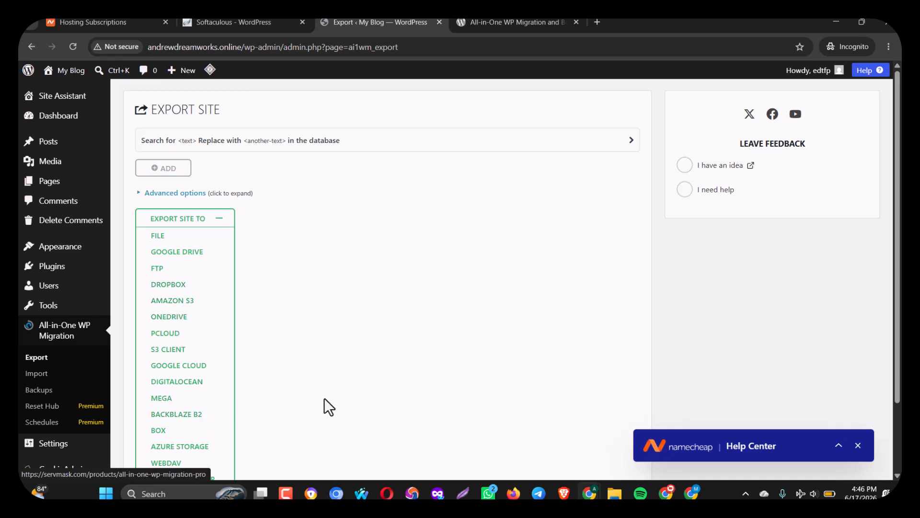
pyautogui.scroll(-1, 324, 398)
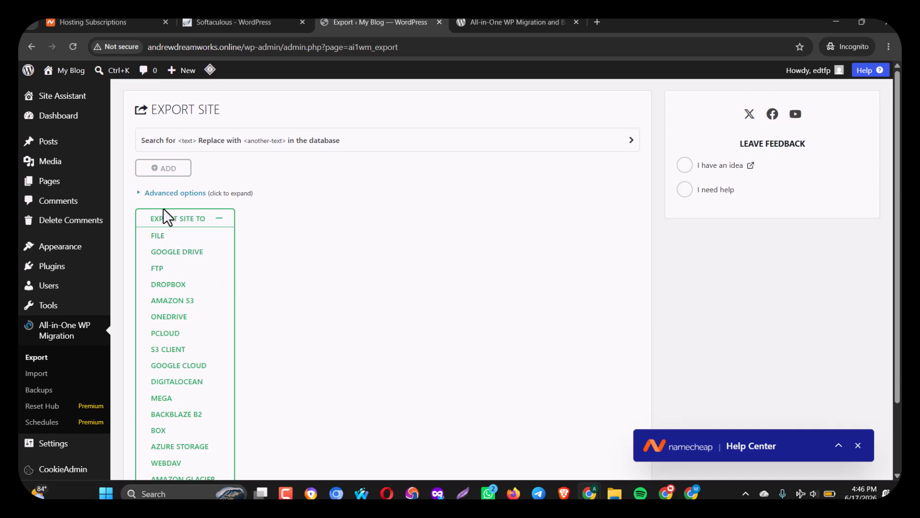
pyautogui.click(170, 238)
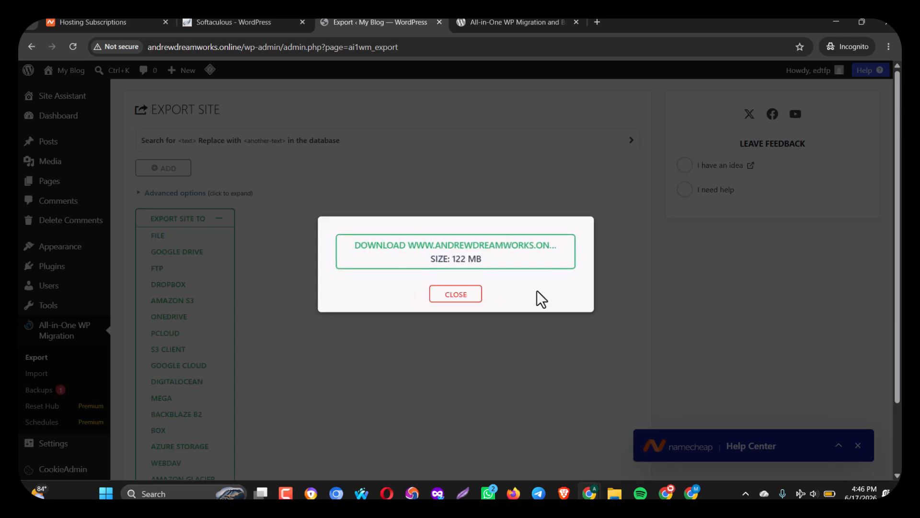
# Download the exported .wpress backup into the Downloads folder, keeping the file despite the browser's insecure-download block.
pyautogui.click(436, 263)
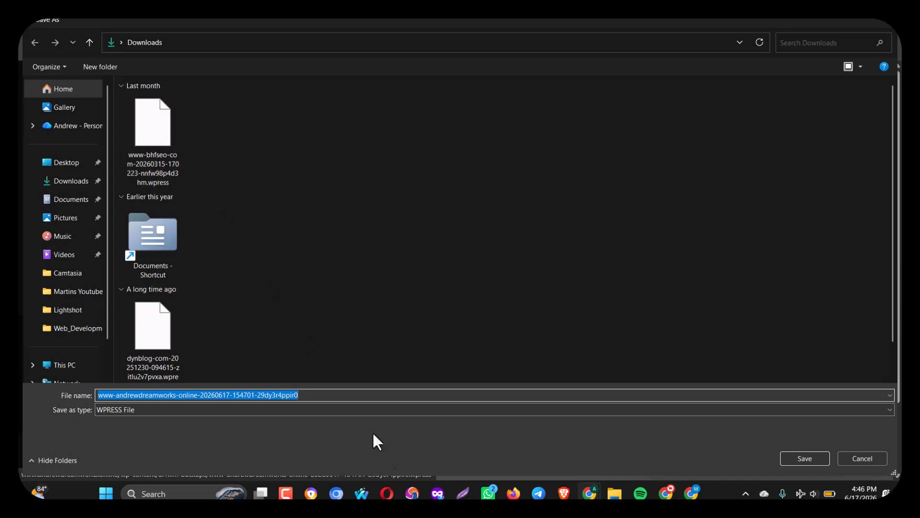
pyautogui.click(819, 463)
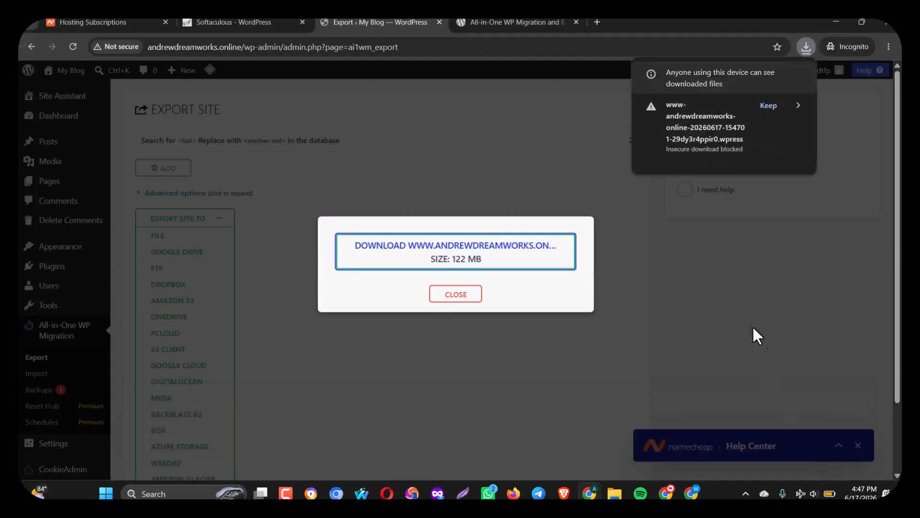
pyautogui.click(768, 105)
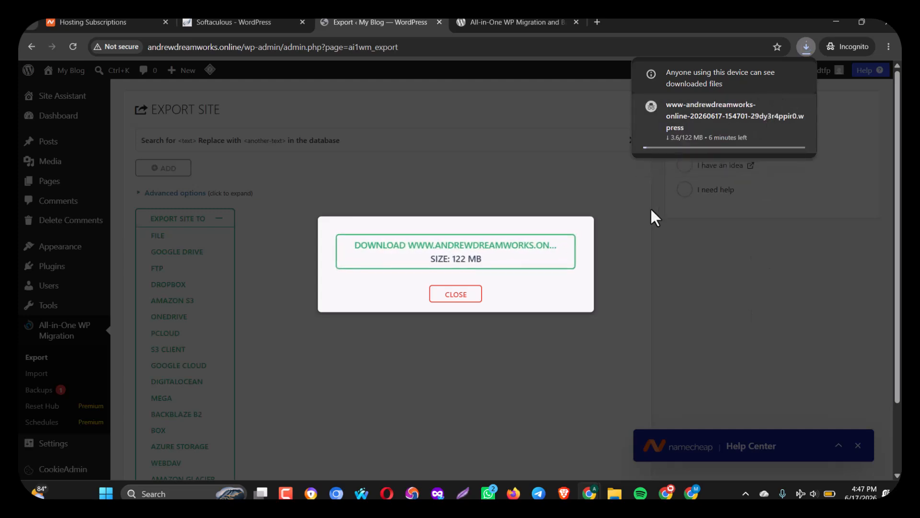
# Cancel the running download of the .wpress backup and dismiss the browser's download list.
pyautogui.moveTo(693, 139)
pyautogui.click(797, 105)
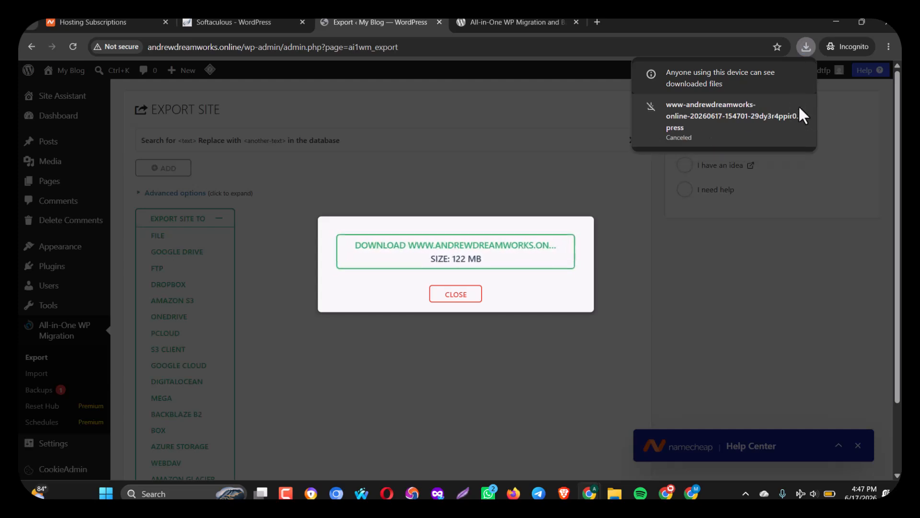
pyautogui.click(421, 160)
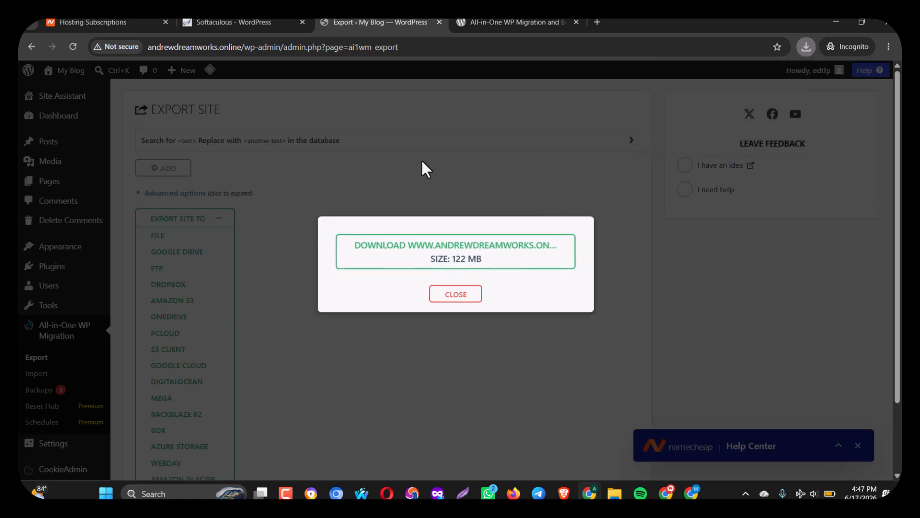
# Close the finished export dialog and open the My Blog front end in a new browser tab.
pyautogui.click(462, 298)
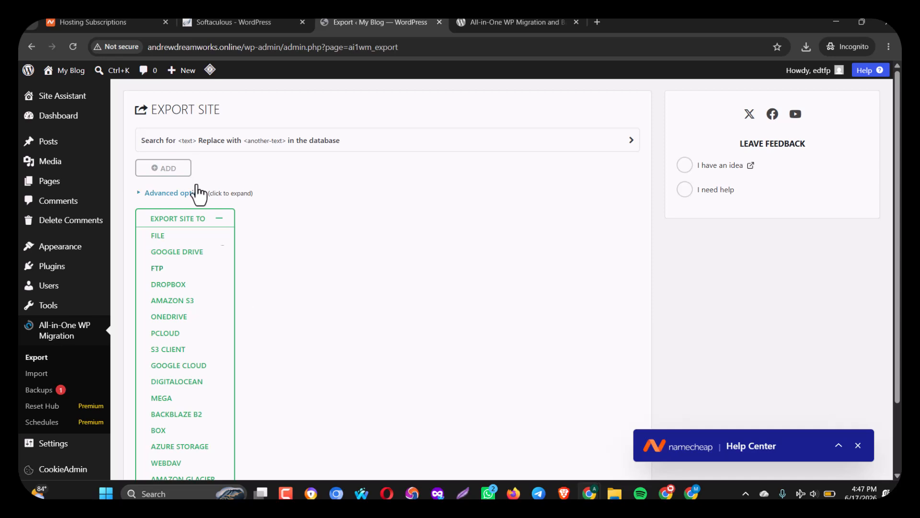
pyautogui.moveTo(43, 69)
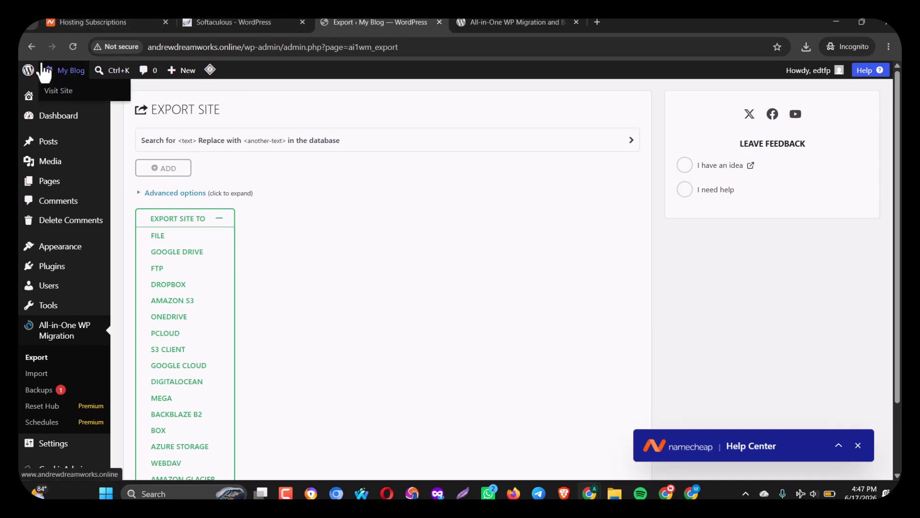
pyautogui.rightClick(62, 101)
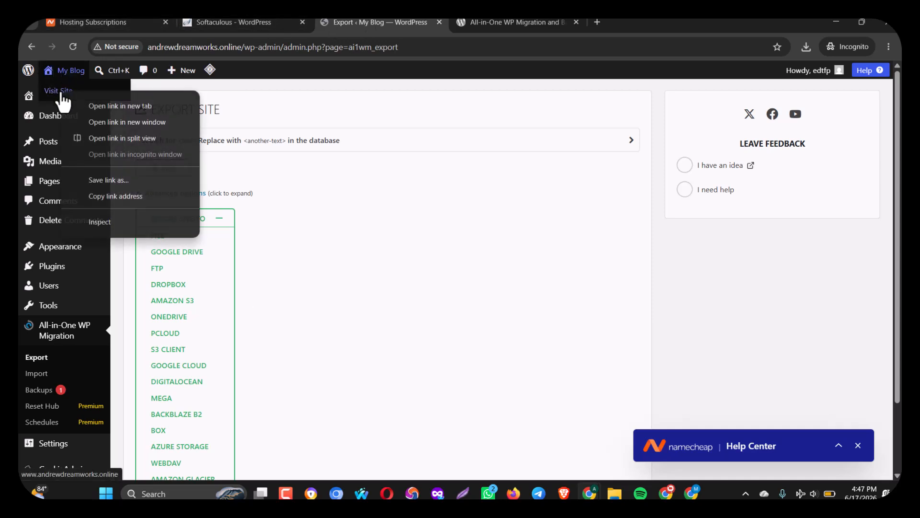
pyautogui.click(109, 101)
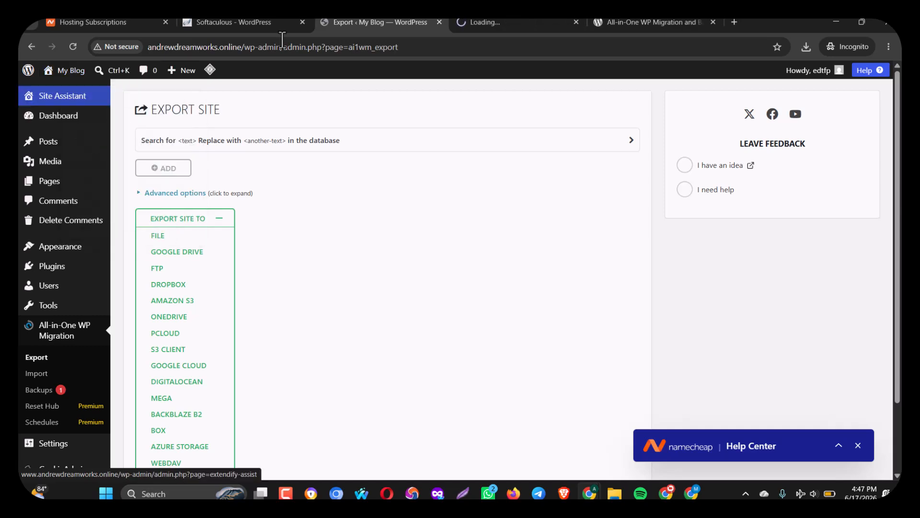
pyautogui.click(514, 21)
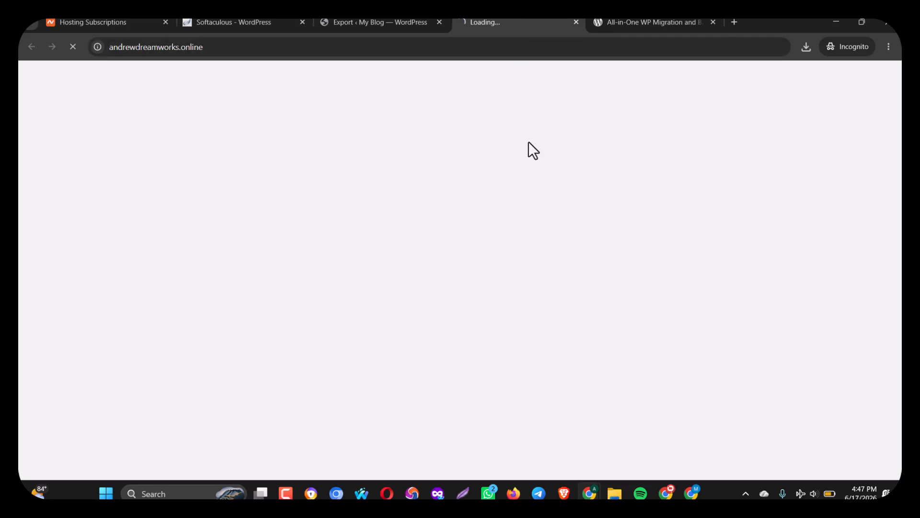
# Open the All-in-One WP Migration import page, browse the Downloads folder for a backup file to import, and dismiss the file picker.
pyautogui.click(399, 24)
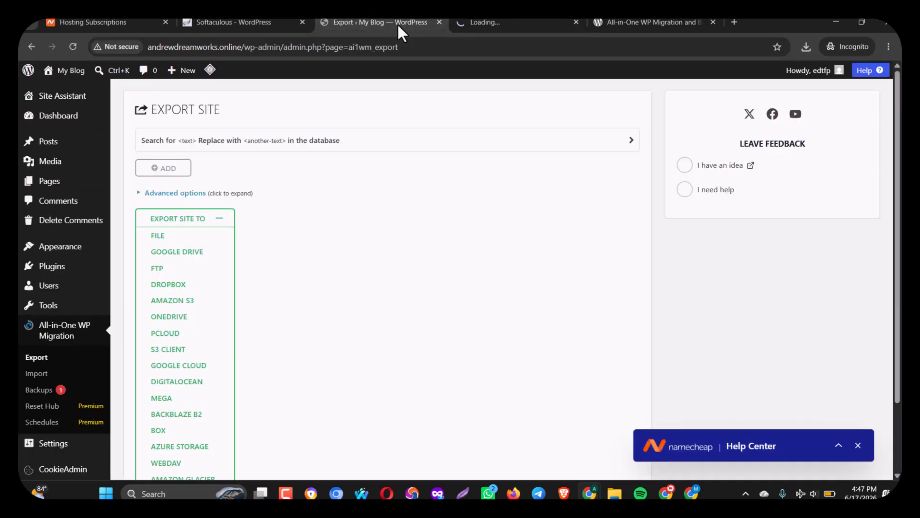
pyautogui.click(43, 375)
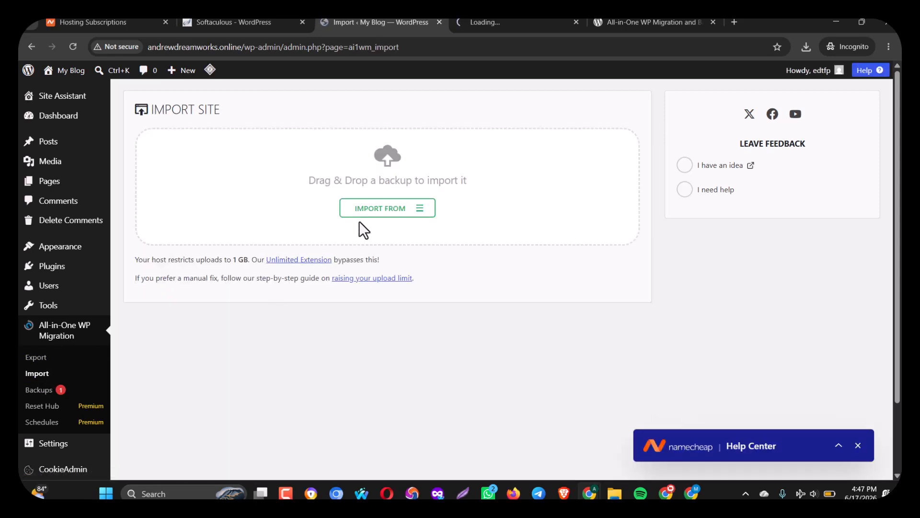
pyautogui.click(401, 210)
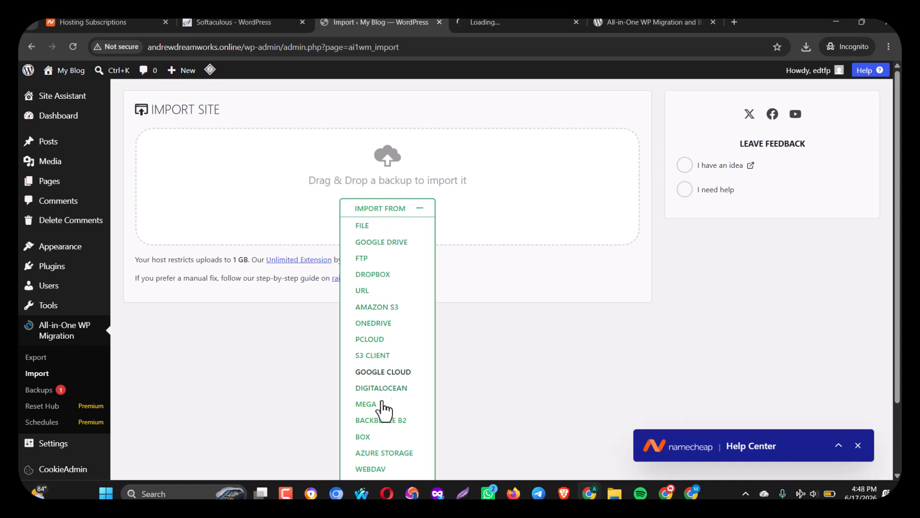
pyautogui.click(361, 226)
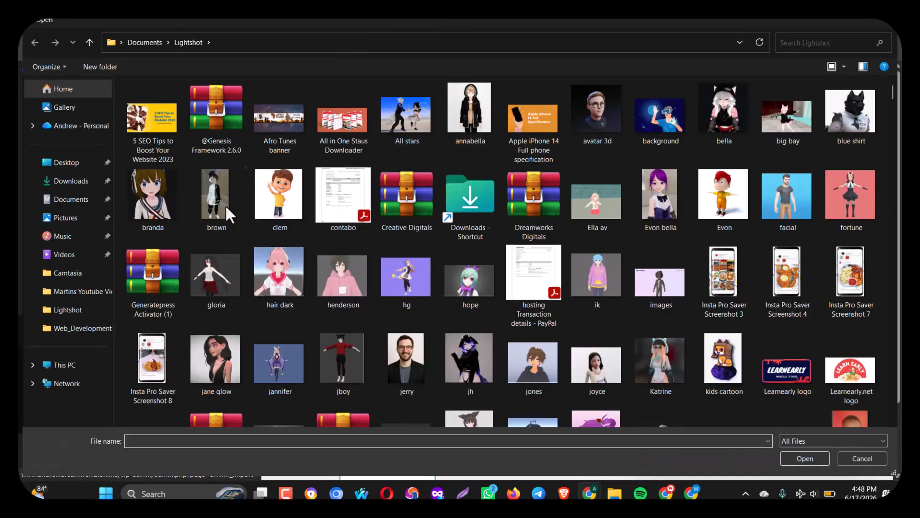
pyautogui.click(82, 188)
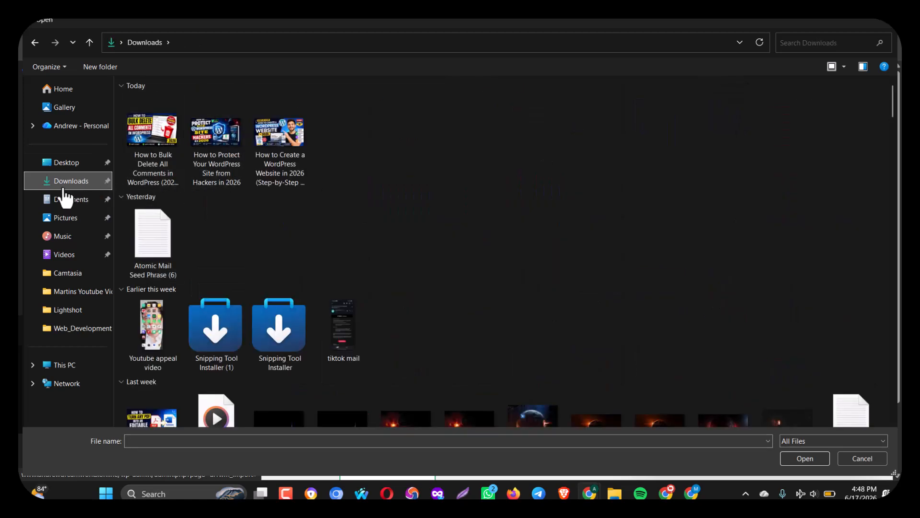
pyautogui.click(883, 23)
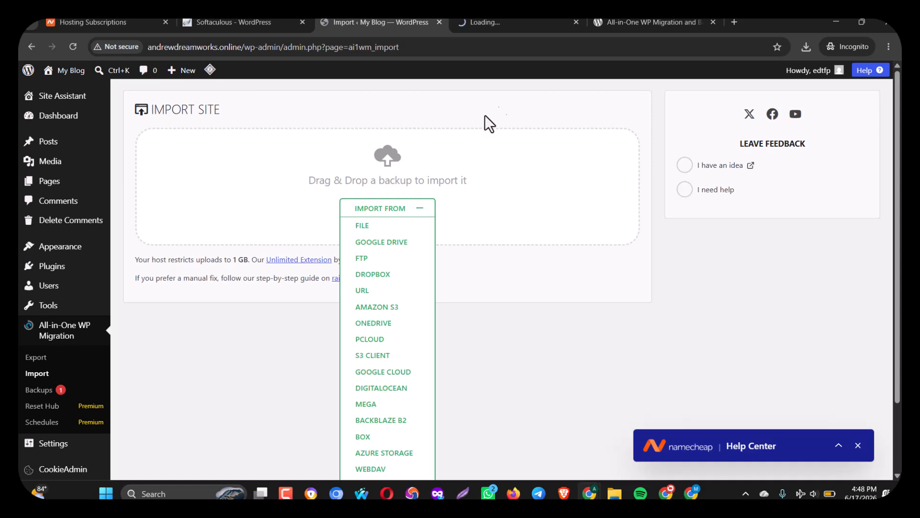
# Look over the All-in-One WP Migration and Backup plugin page on WordPress.org.
pyautogui.click(625, 21)
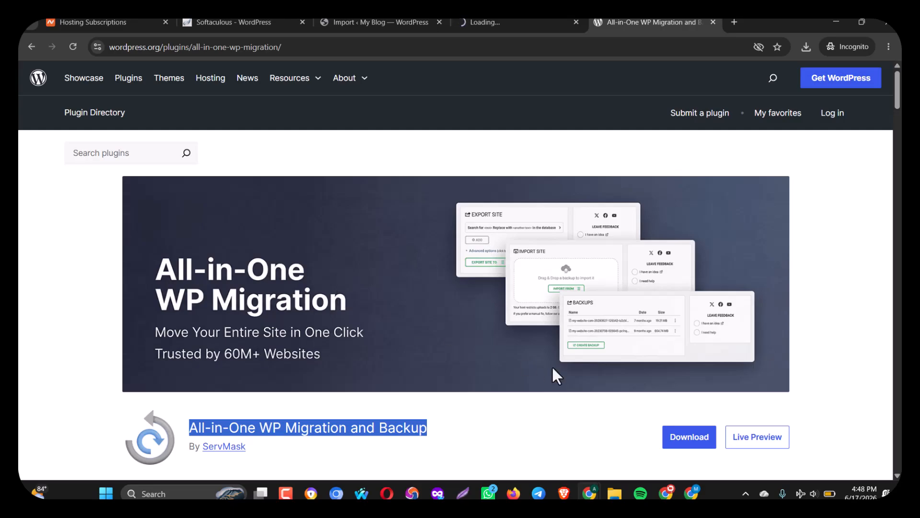
pyautogui.moveTo(899, 110)
pyautogui.mouseDown()
pyautogui.moveTo(899, 472)
pyautogui.moveTo(900, 82)
pyautogui.moveTo(901, 178)
pyautogui.moveTo(901, 97)
pyautogui.mouseUp()
pyautogui.moveTo(900, 91)
pyautogui.mouseDown()
pyautogui.moveTo(899, 132)
pyautogui.moveTo(900, 93)
pyautogui.mouseUp()
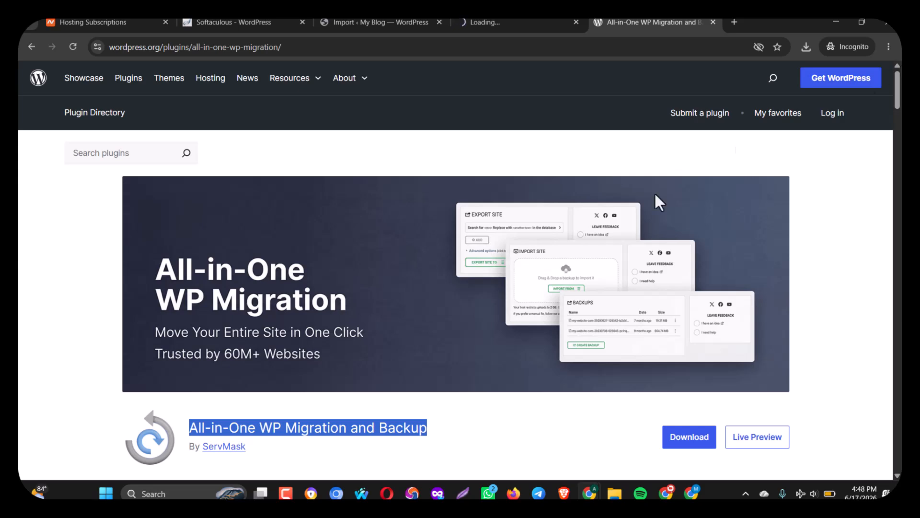